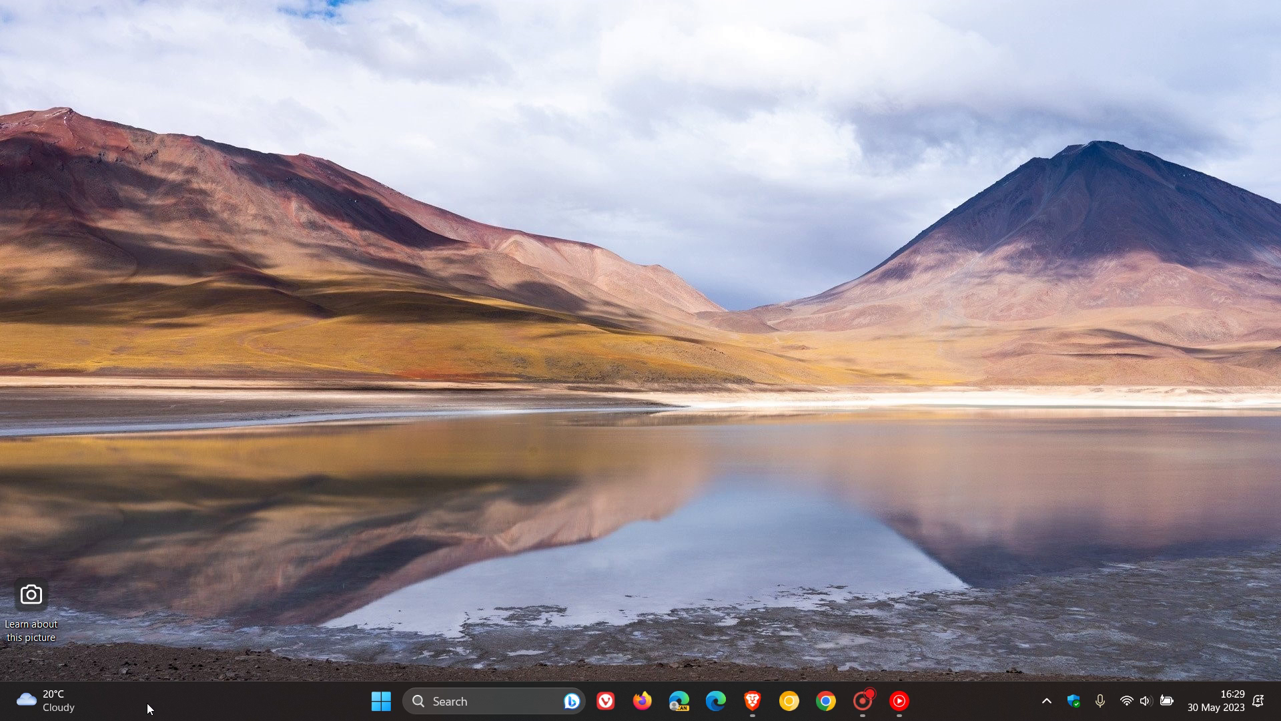
Glance at the Widgets board, then view the watchlist reference image in the browser.
click(82, 711)
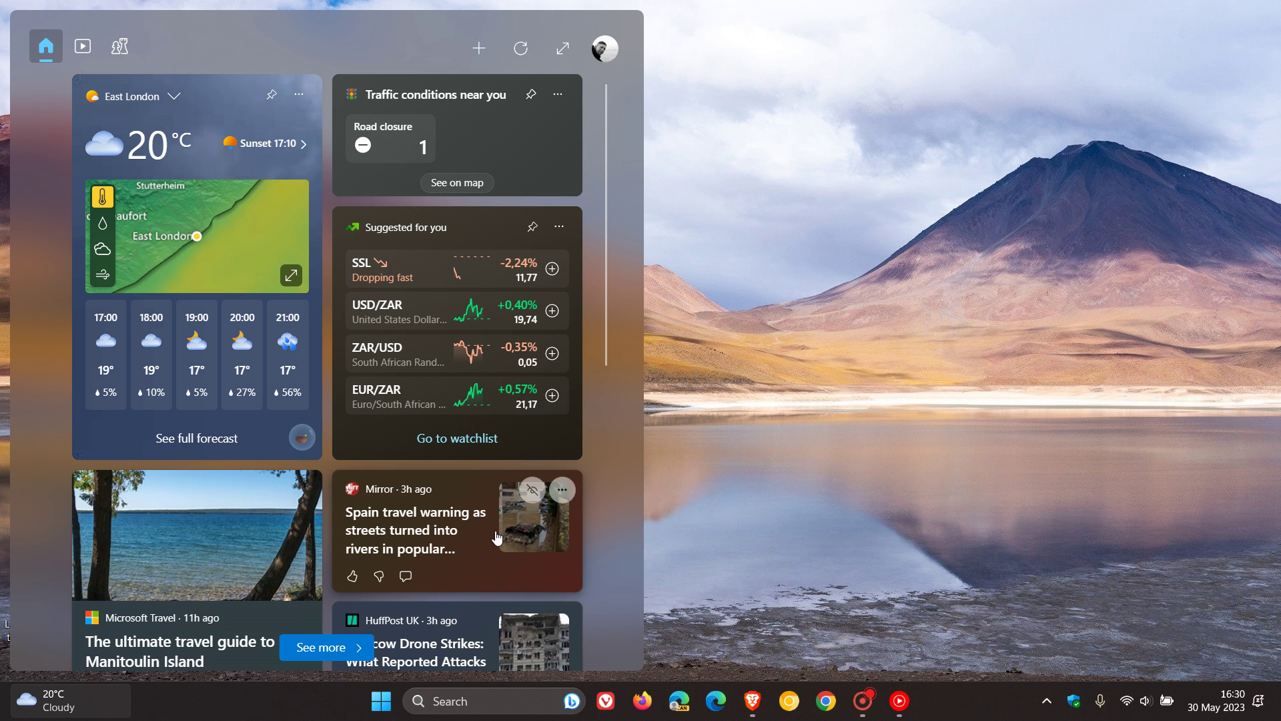
click(860, 383)
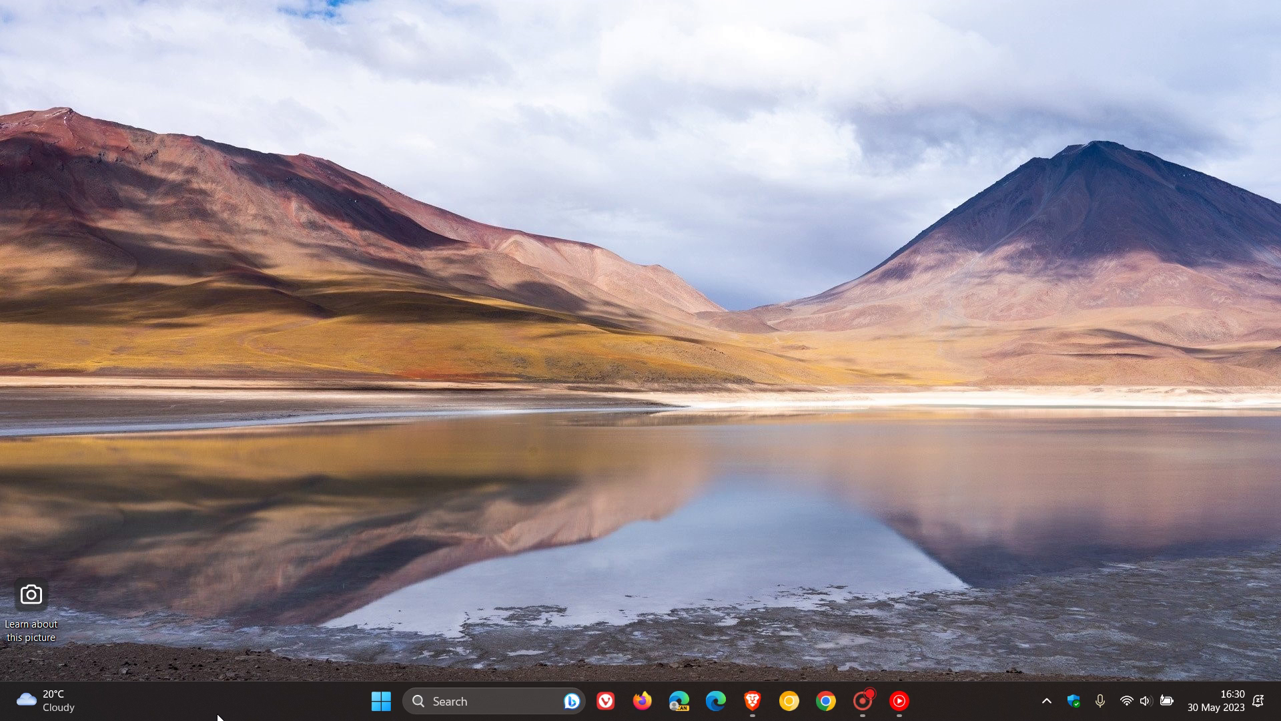
click(752, 701)
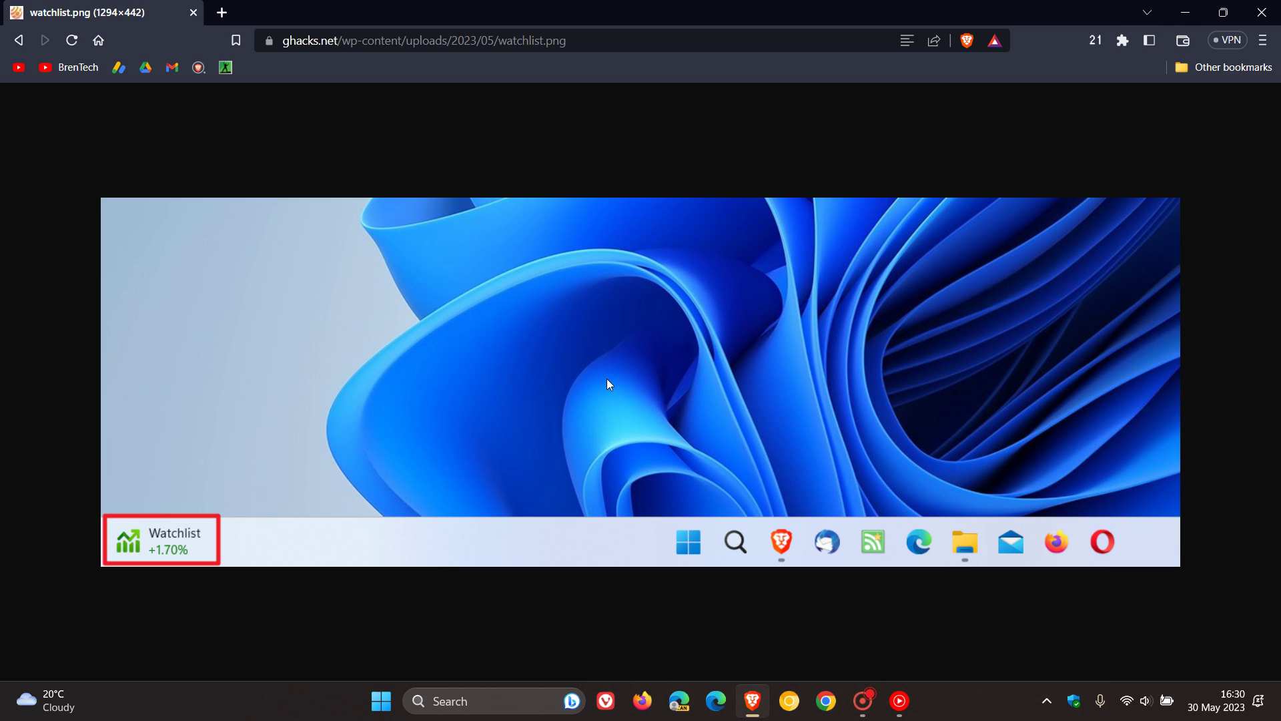
click(1181, 16)
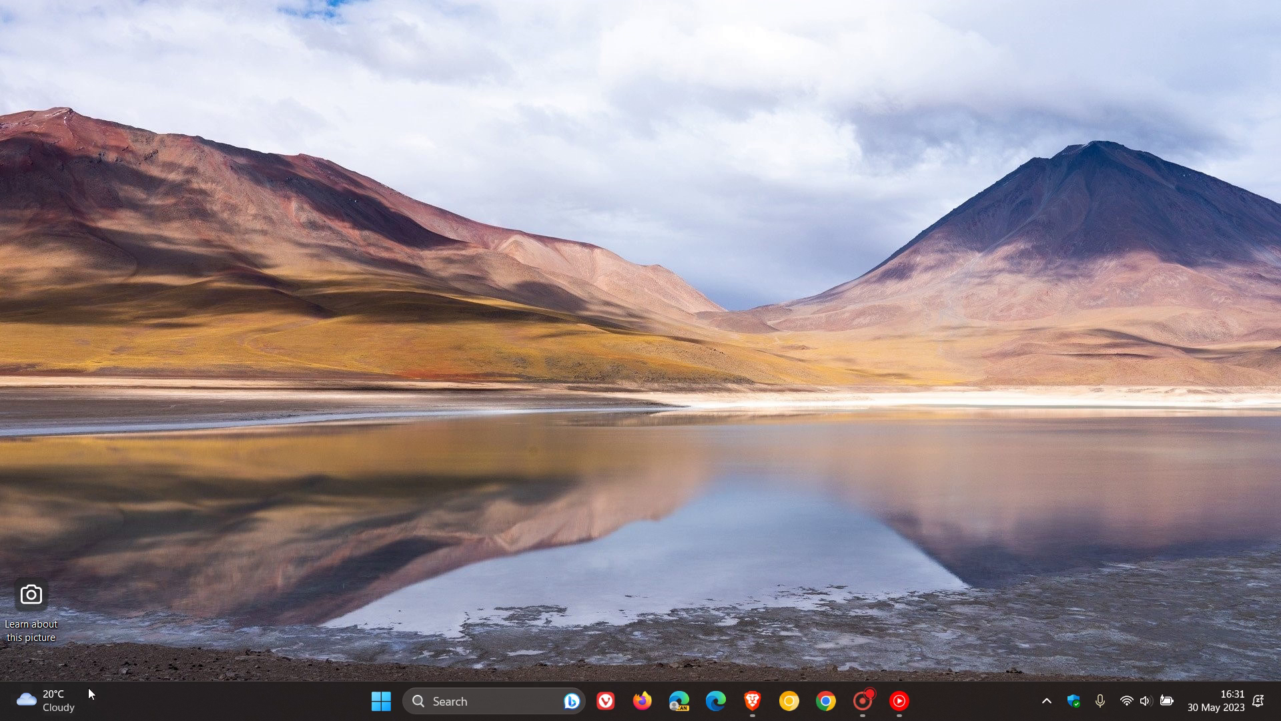
Unpin the Suggested for you stock watchlist widget and close the Widgets board.
click(80, 709)
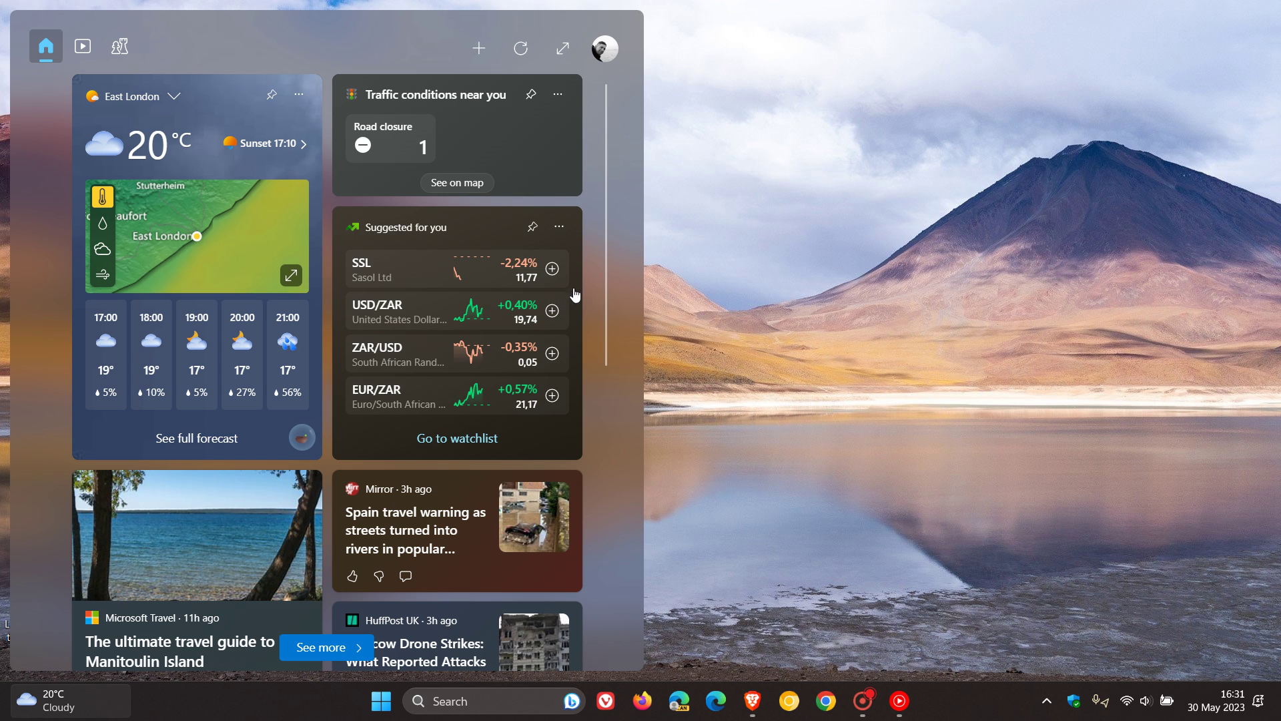
click(560, 231)
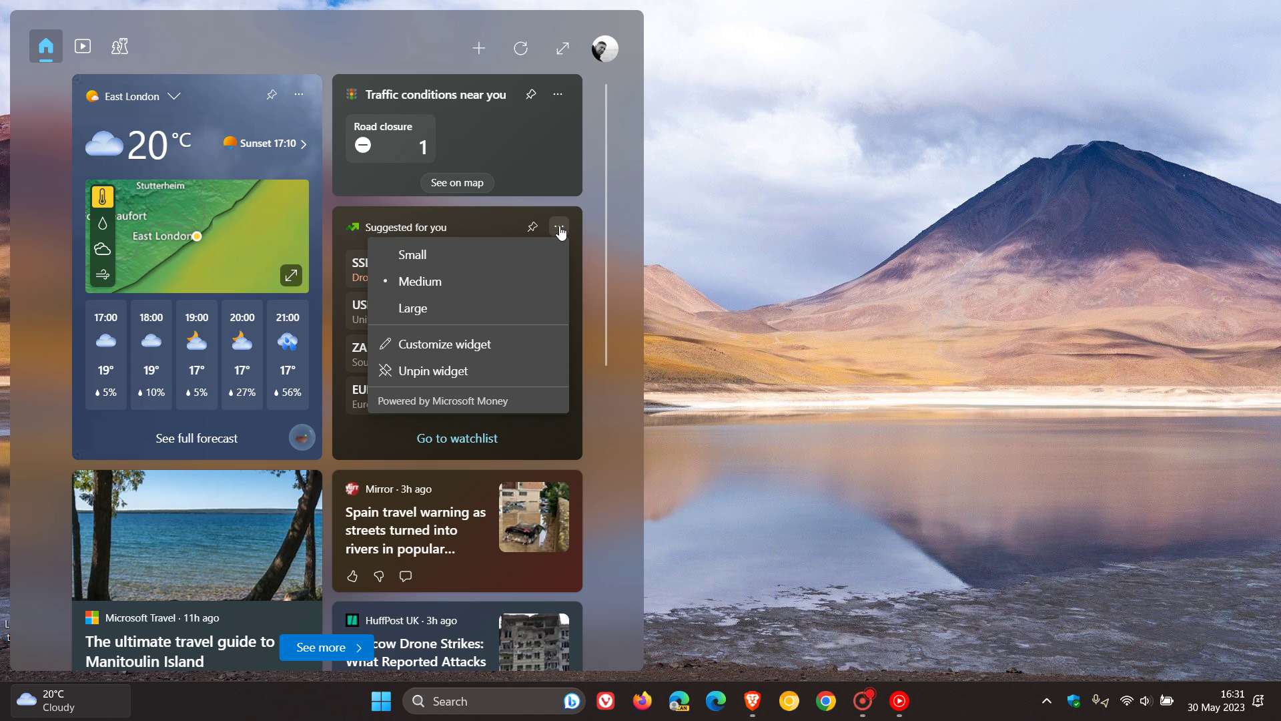
click(473, 371)
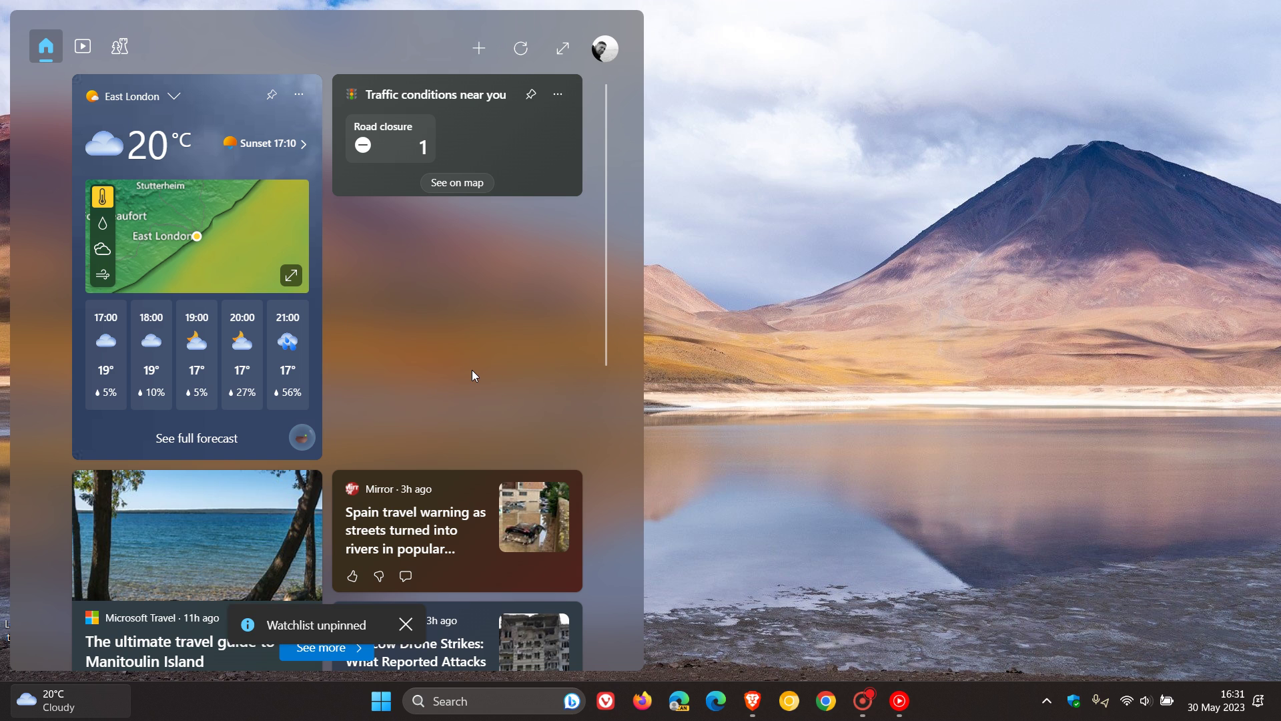
click(861, 386)
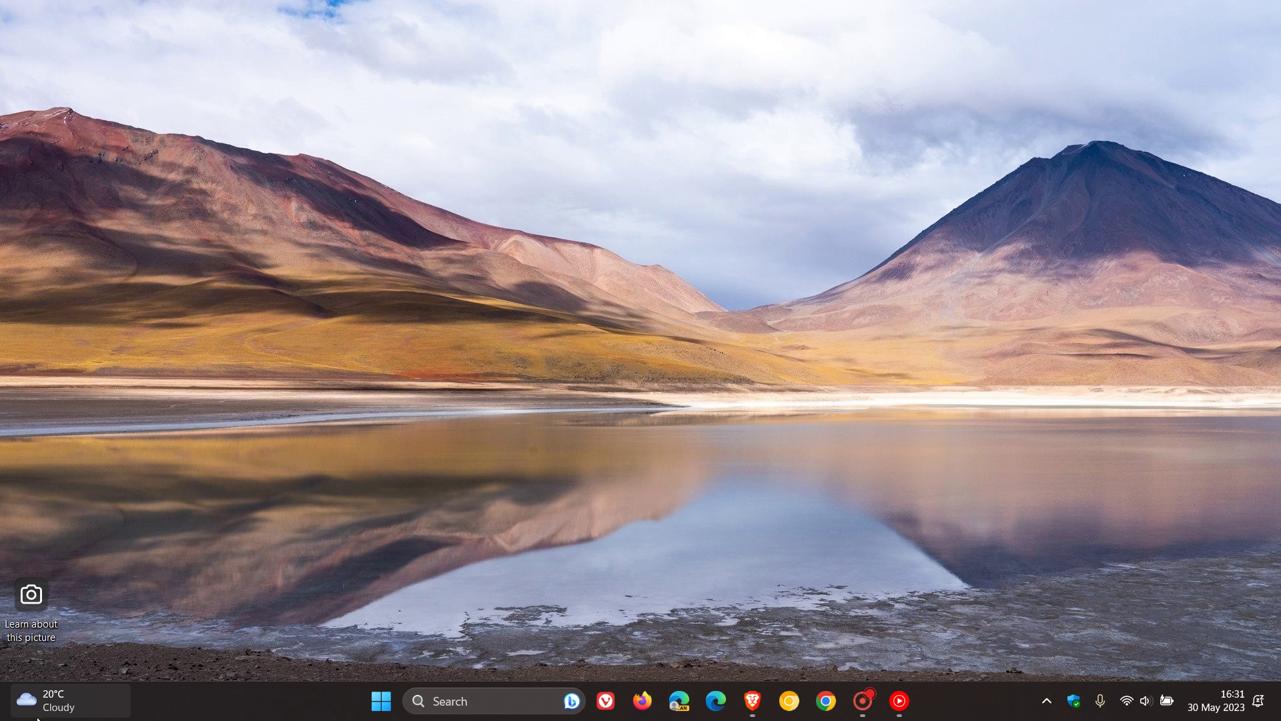
Hide the Watchlist suggestions card from the Widgets feed, then close the board.
click(60, 710)
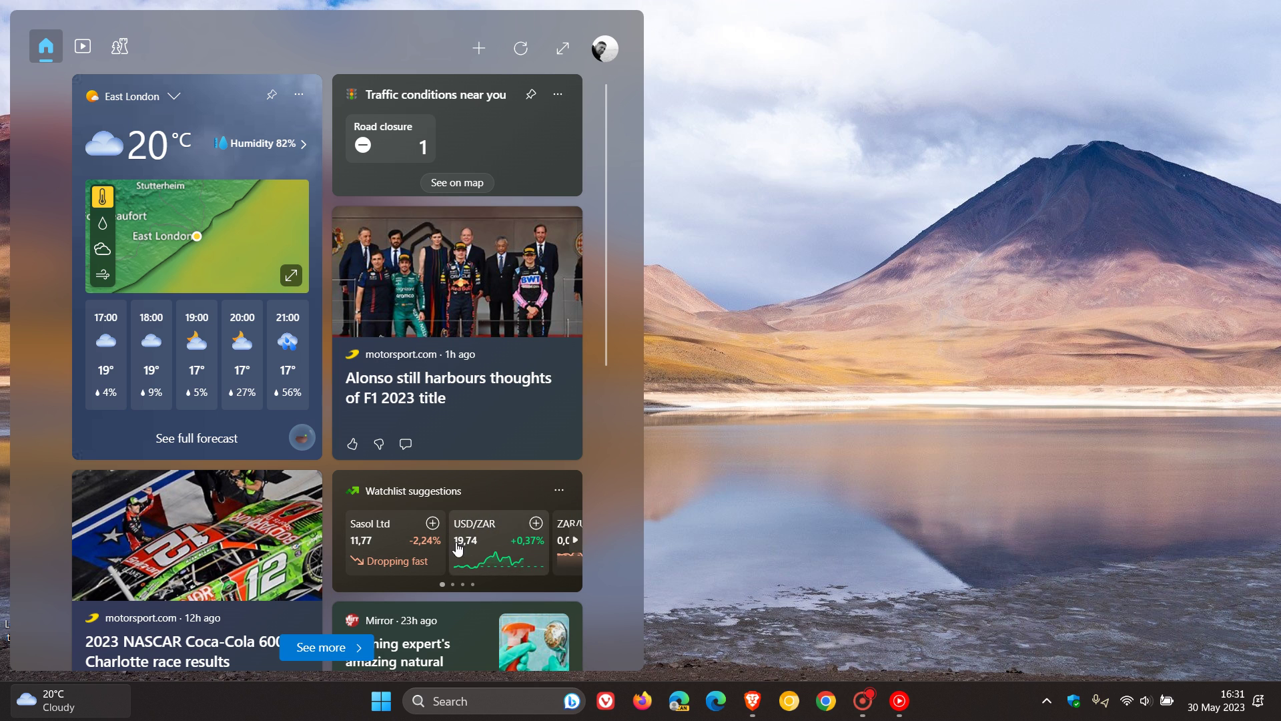
mouse_move(497, 544)
click(558, 491)
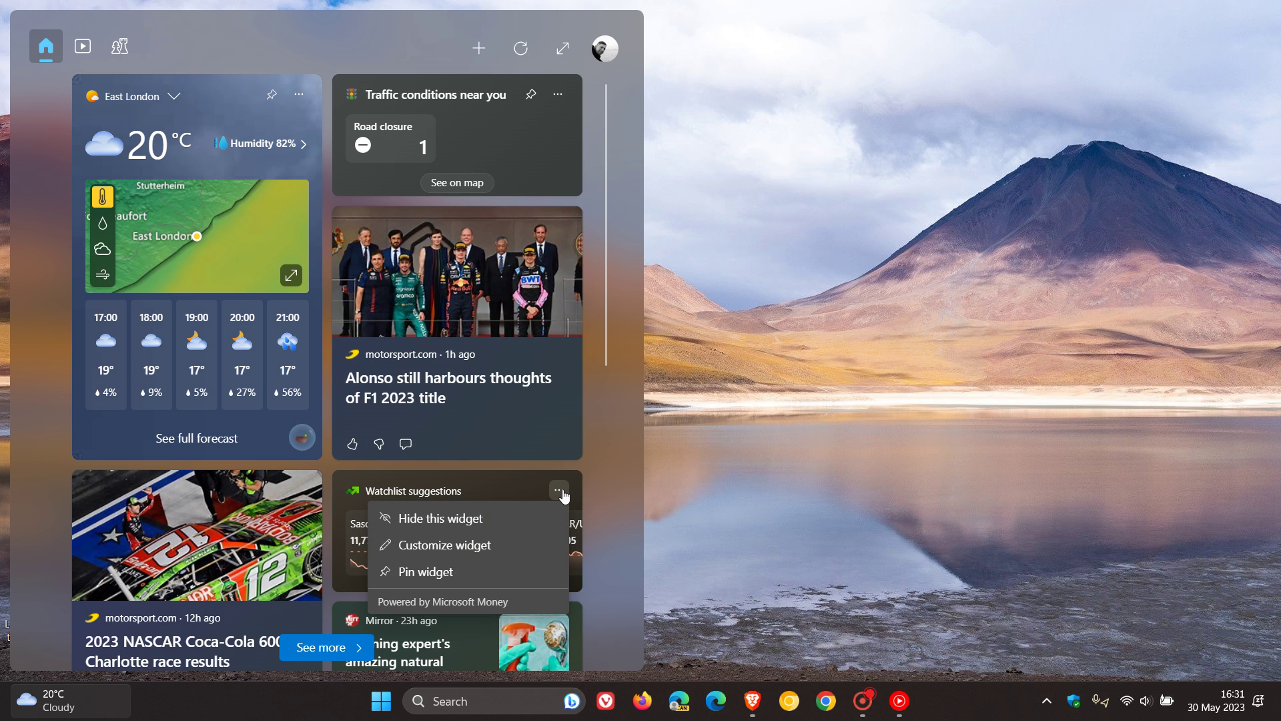
click(501, 521)
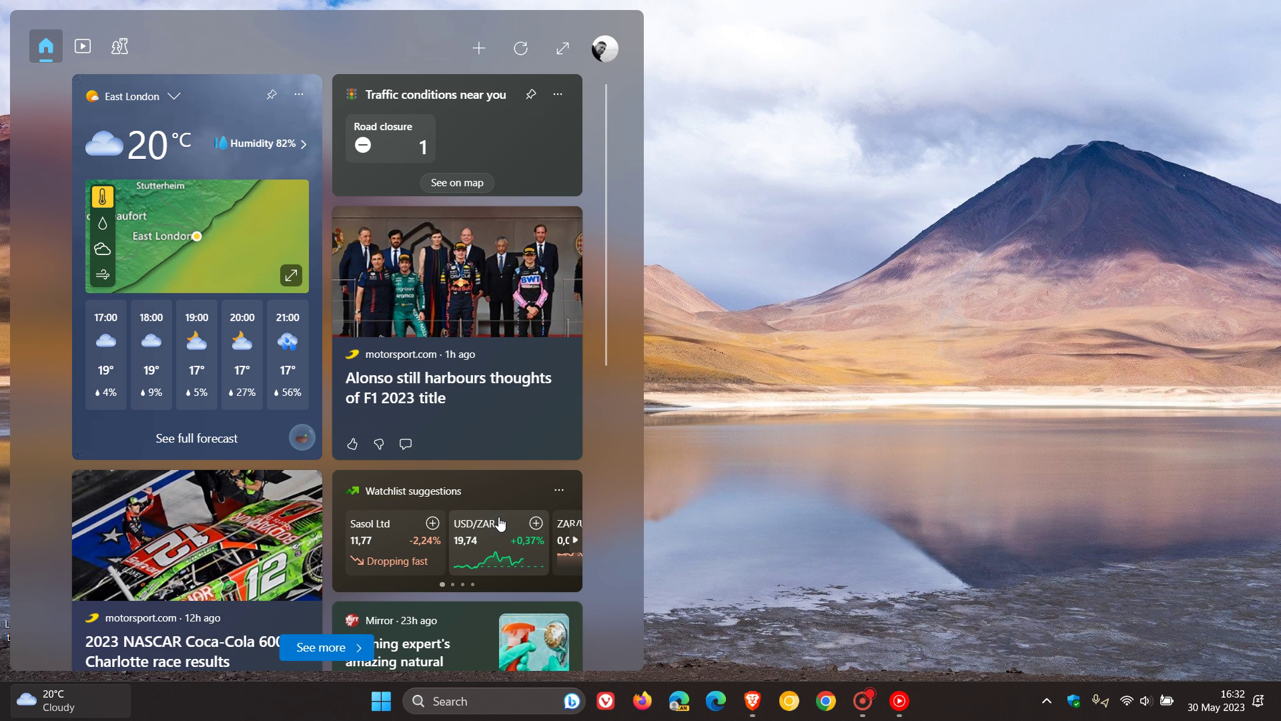
click(750, 453)
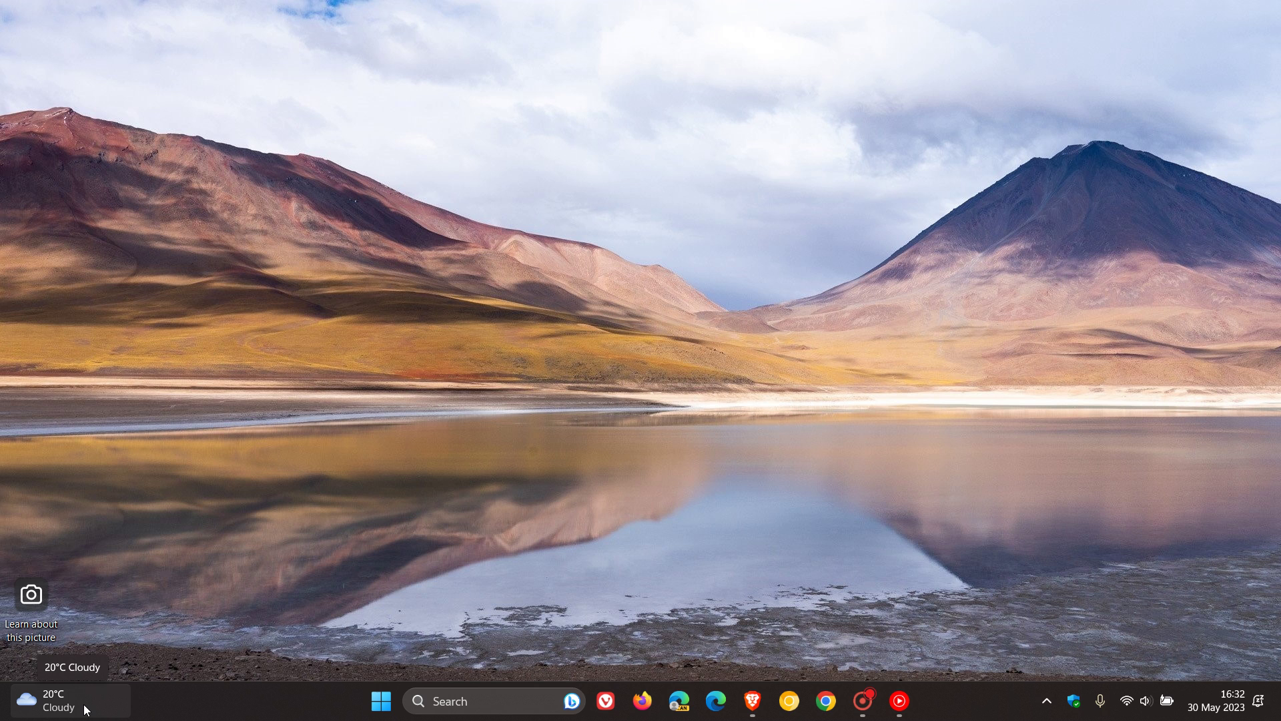
Add the Watchlist widget back from the Add widgets list, then close the board.
click(85, 710)
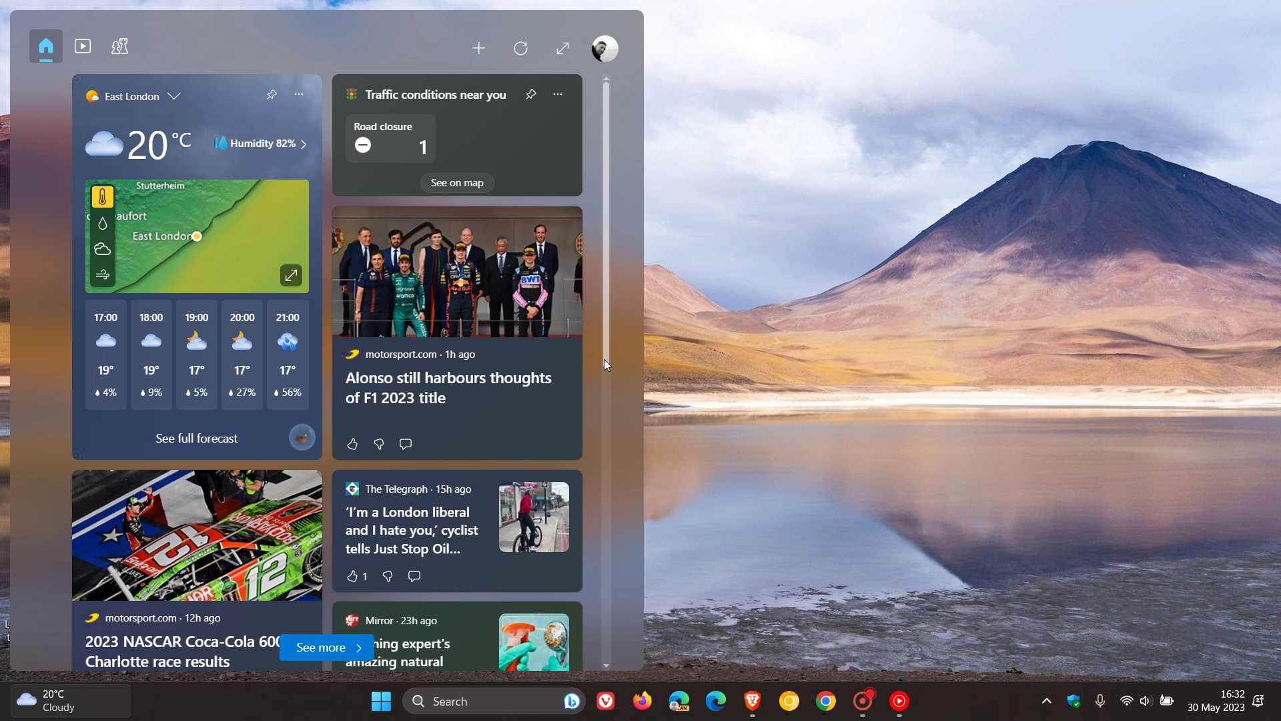
click(478, 48)
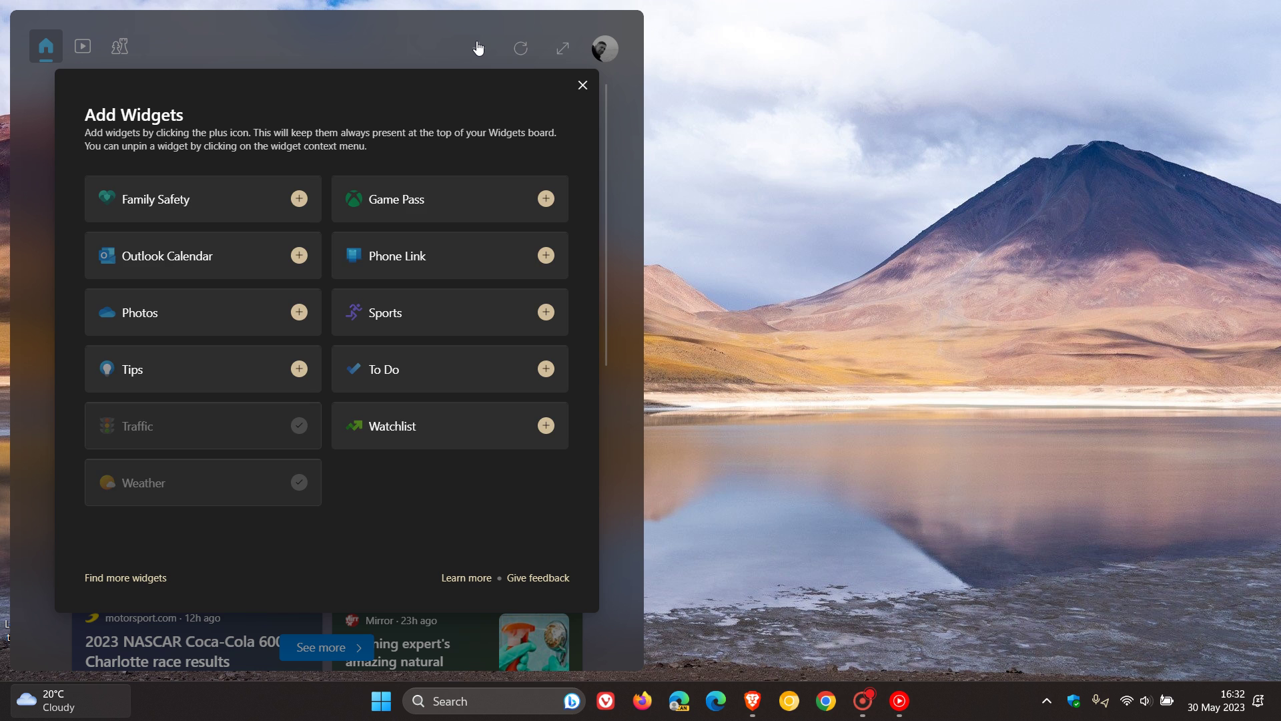
click(545, 425)
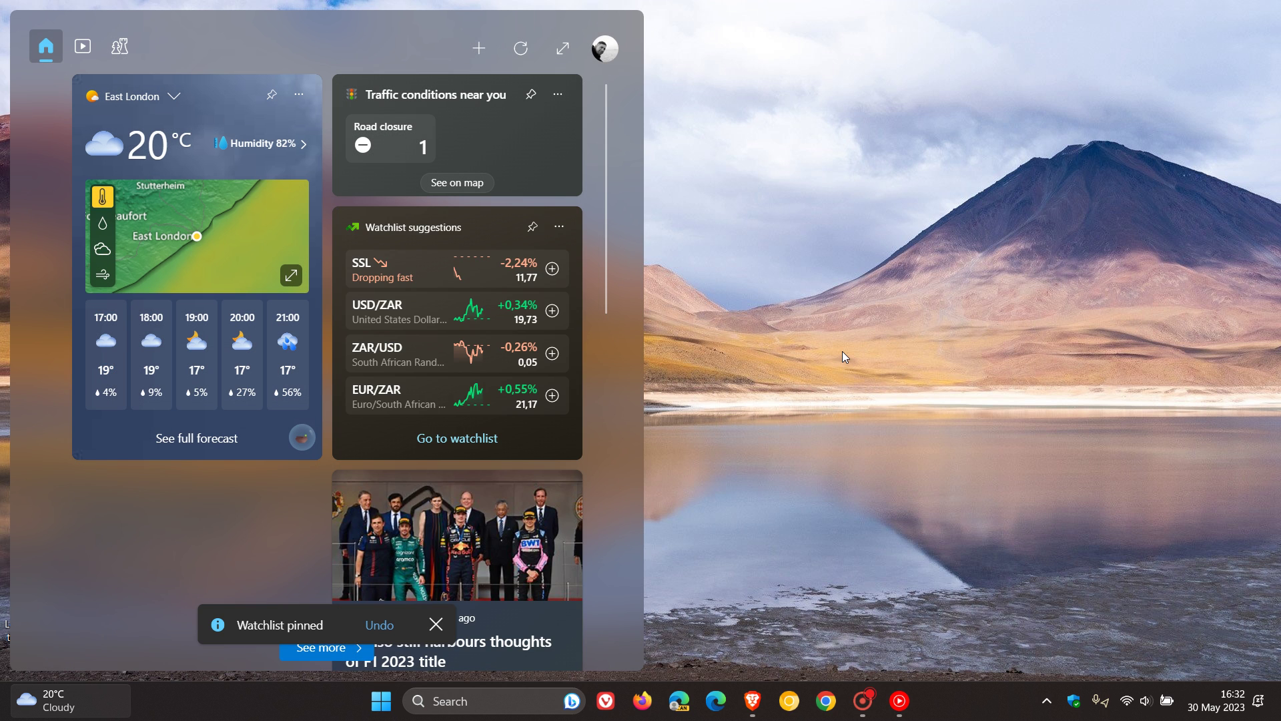
click(842, 351)
Recheck the Widgets board for the Watchlist, then view the reference image in the browser.
click(56, 713)
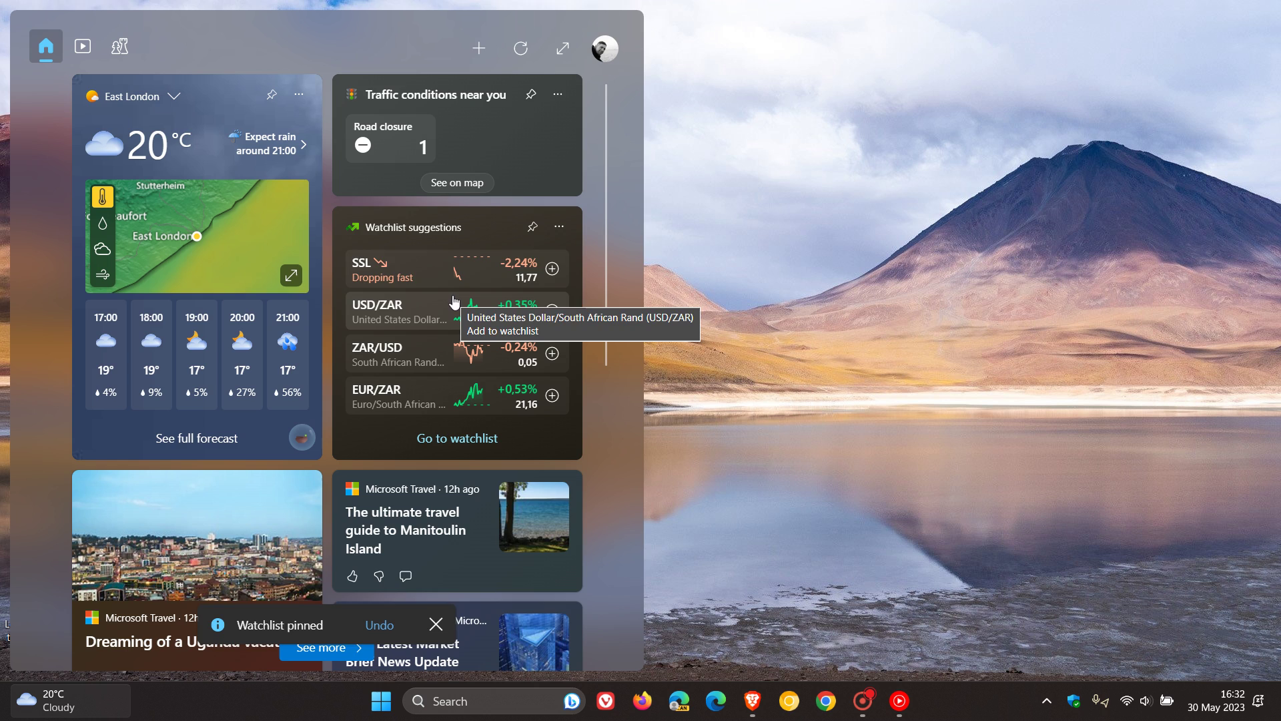
click(813, 334)
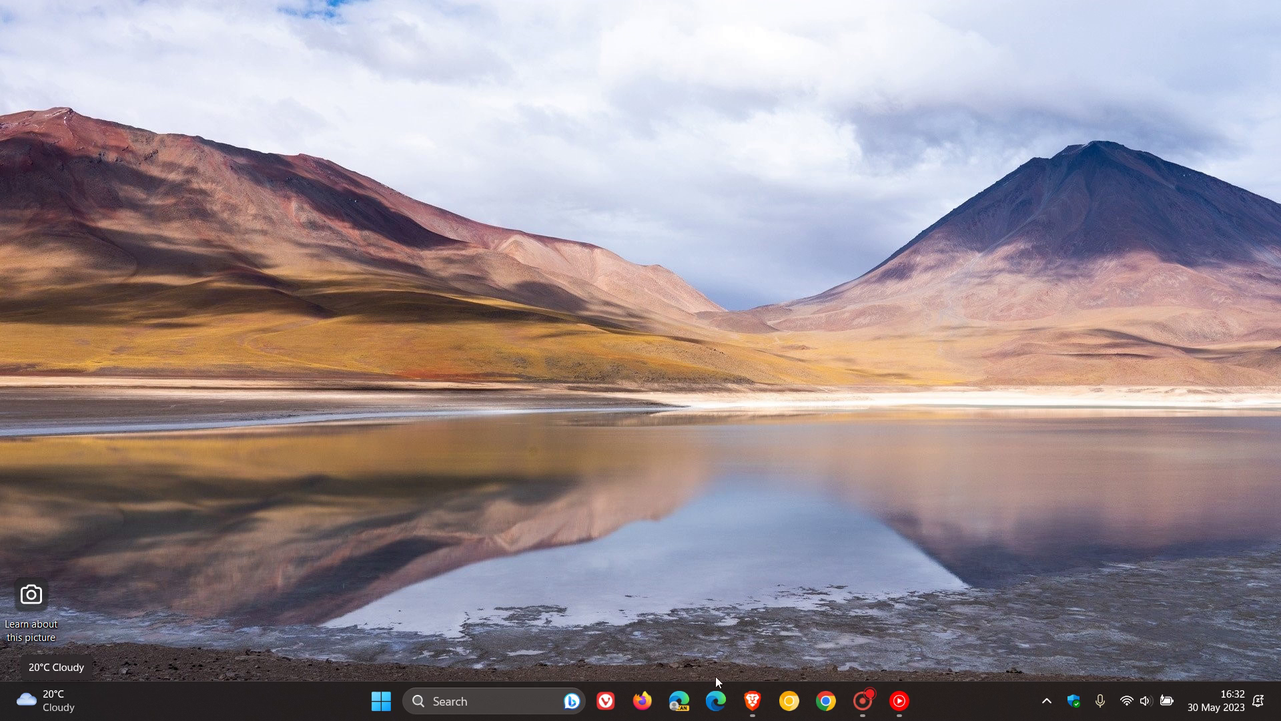
click(752, 700)
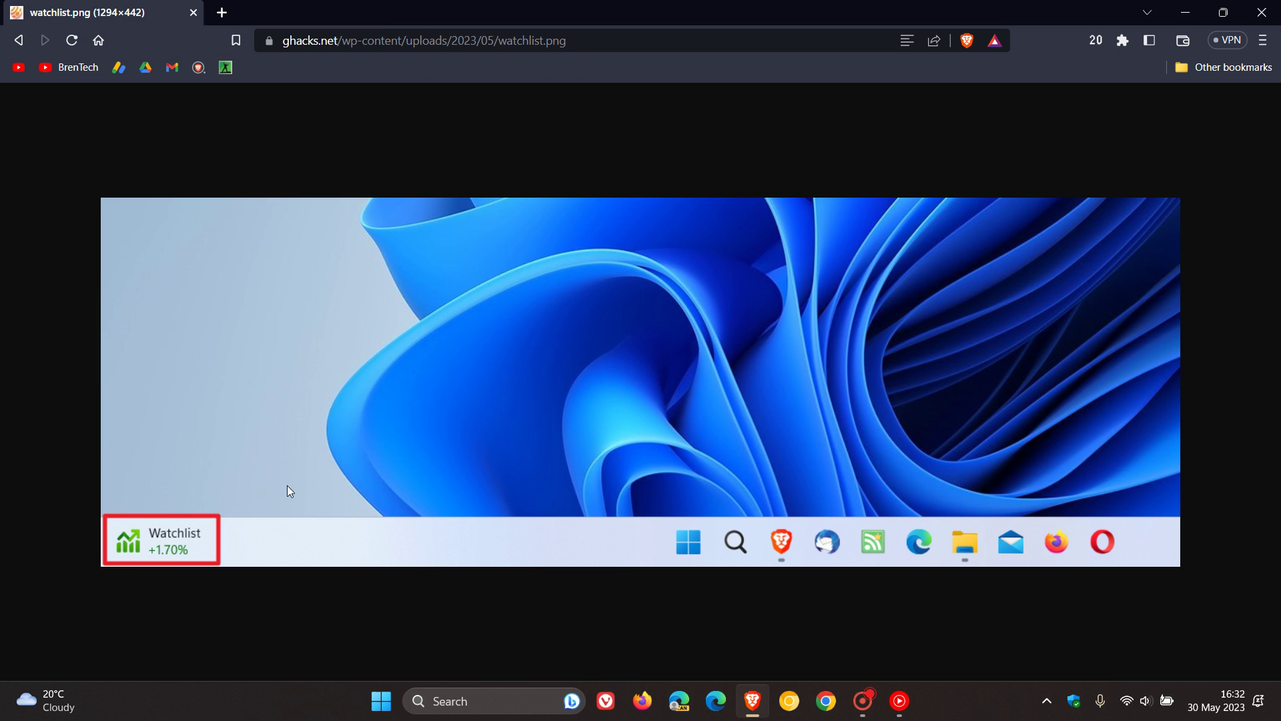
click(1184, 13)
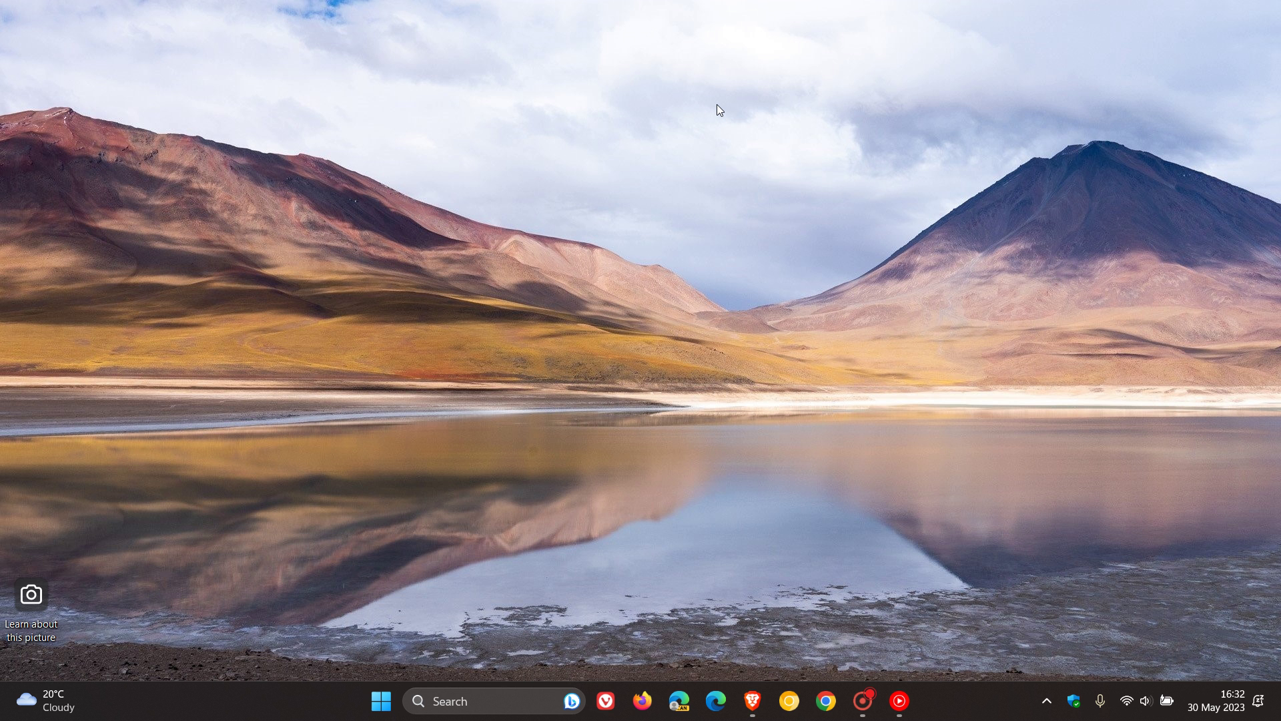